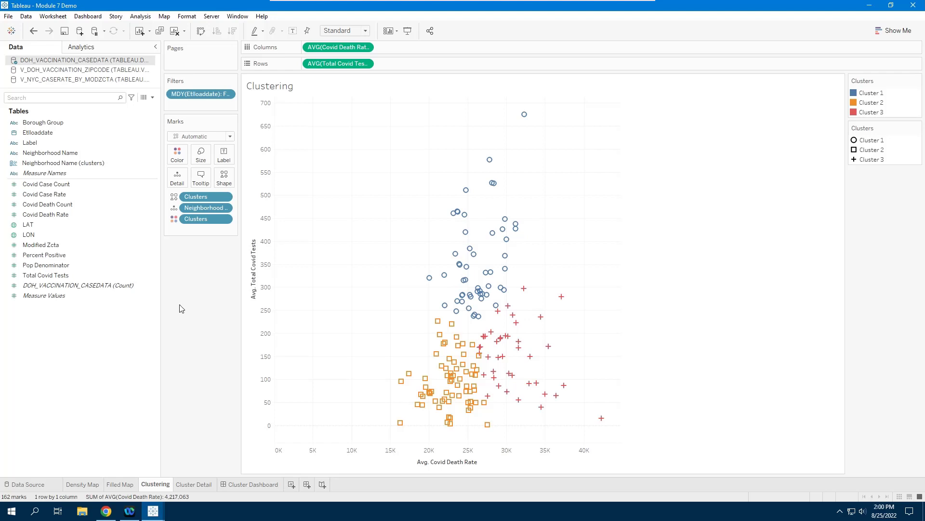
Add a new worksheet to the workbook and name it Bins.
click(292, 483)
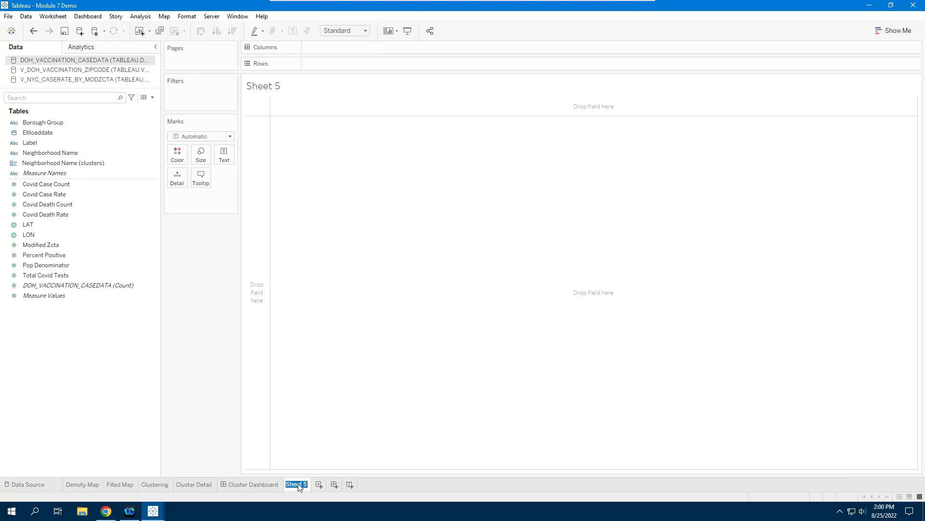
text(Bins)
key(Return)
Using the V_DOH_VACCINATION_ZIPCODE data source, filter the sheet by Etlloaddate as Month / Day / Year to February 15, 2022.
click(38, 123)
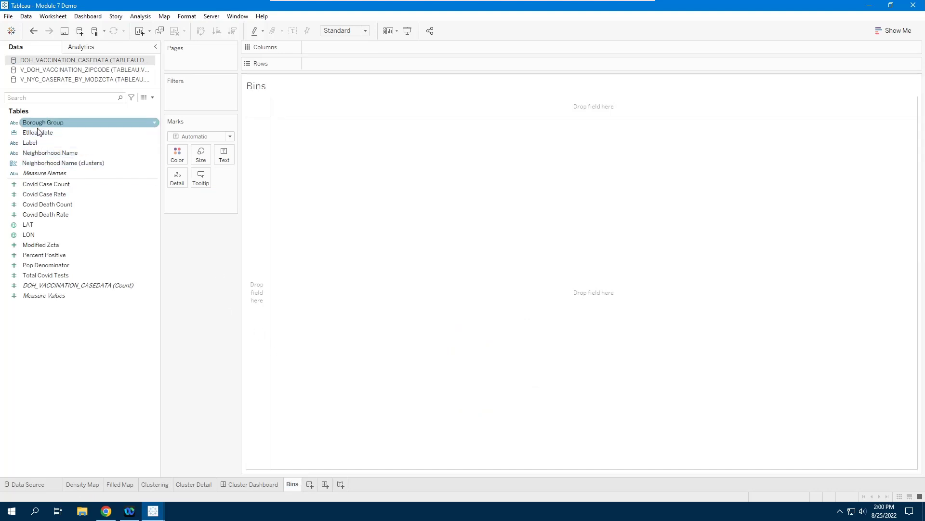
click(65, 71)
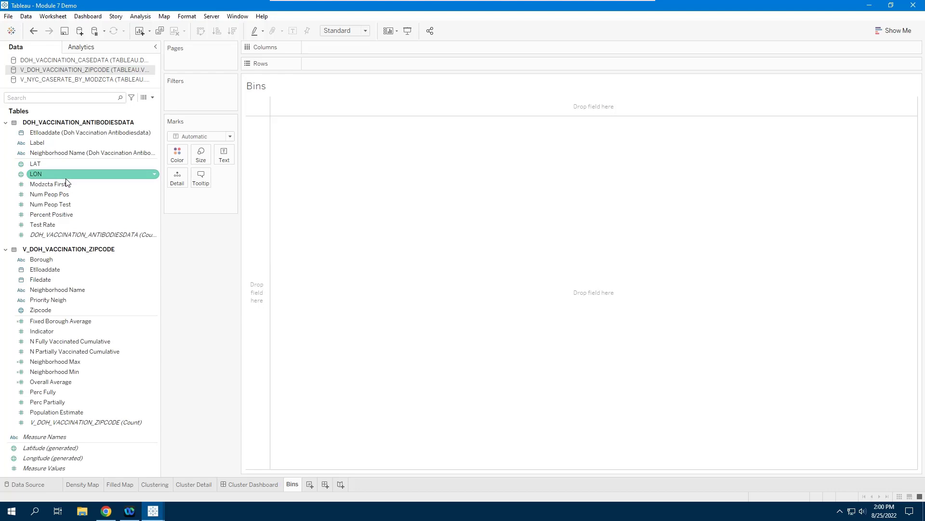
click(49, 269)
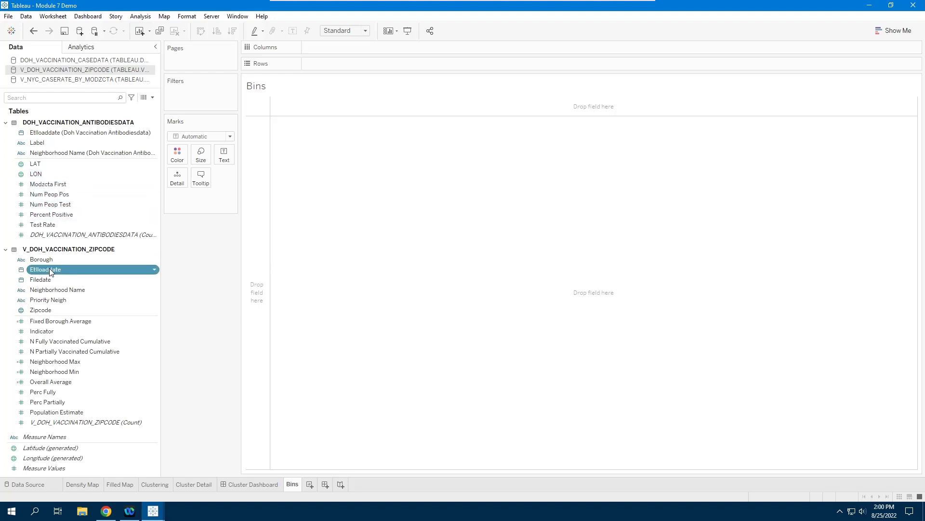
drag(173, 155, 197, 99)
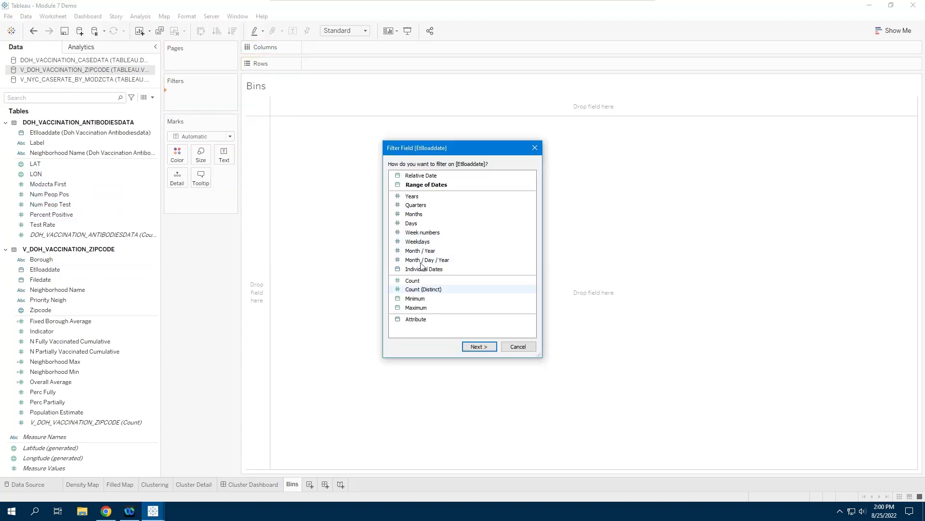
key(Escape)
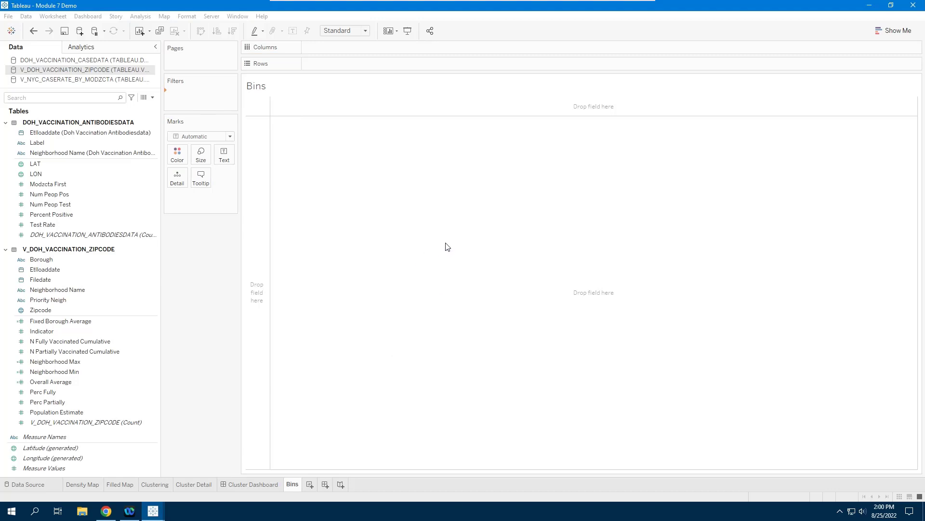
scroll(451, 245, down, 5)
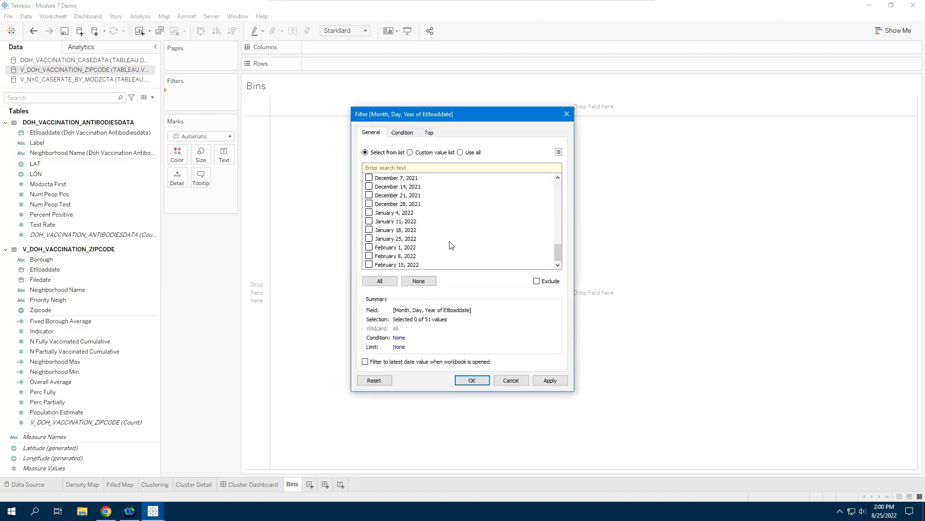
click(369, 264)
click(473, 380)
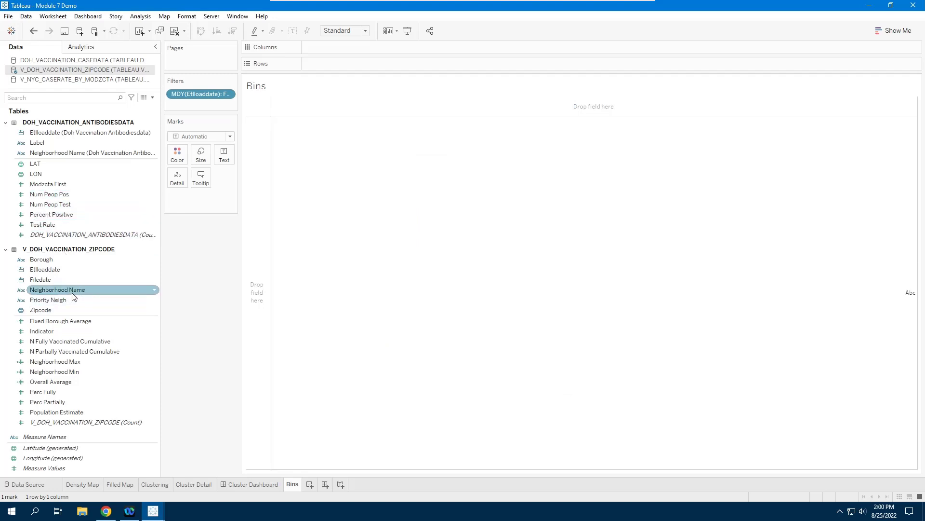
Create a bin field from the Perc Fully measure with a bin size of 10.
click(53, 396)
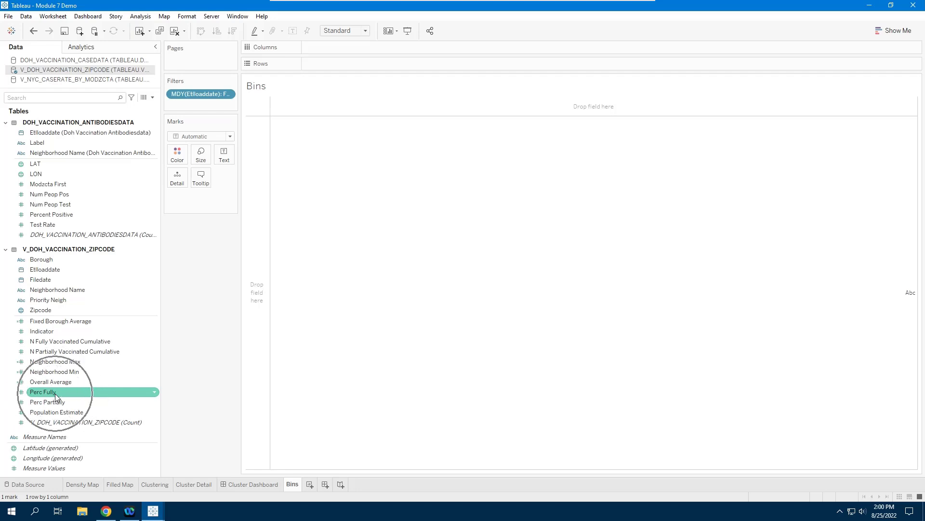
right_click(55, 393)
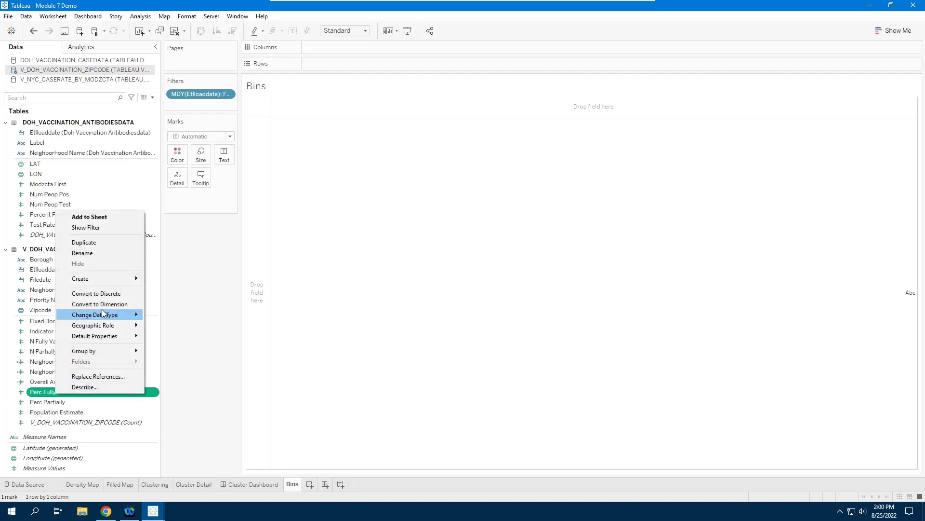
mouse_move(86, 278)
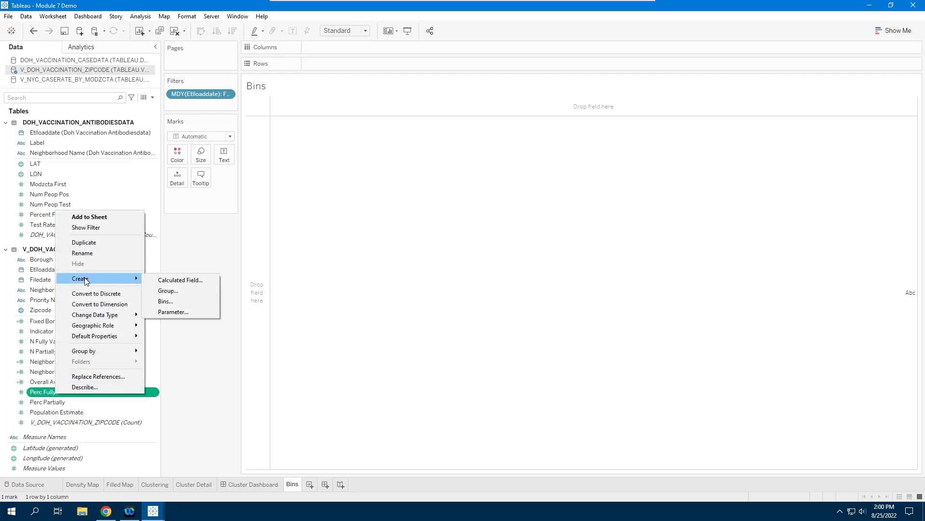
click(172, 304)
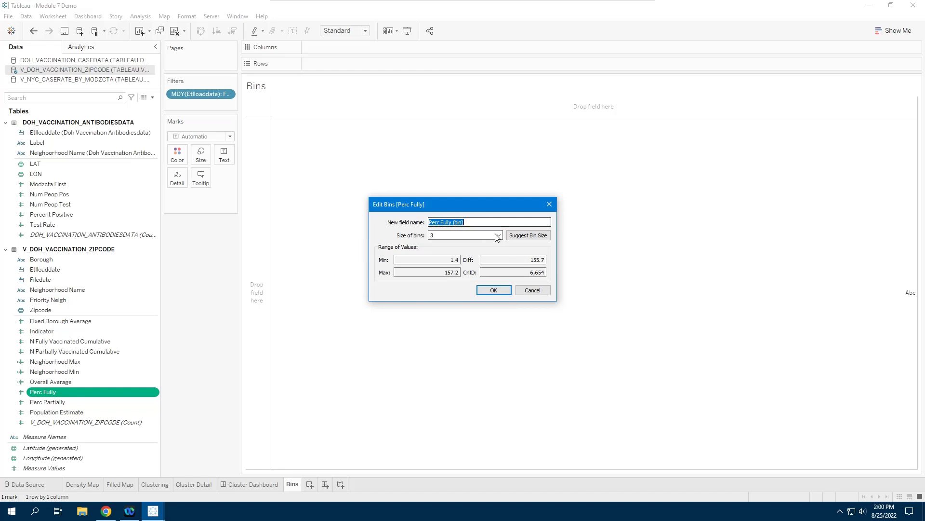
click(444, 235)
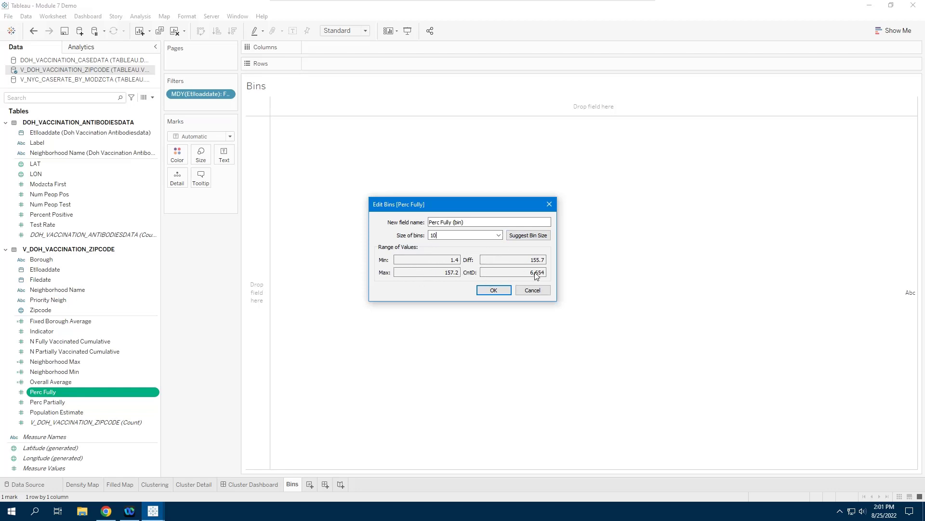
click(493, 290)
Chart the V_DOH_VACCINATION_ZIPCODE record count in rows against Perc Fully (bin) in columns, and show the mark labels.
click(60, 301)
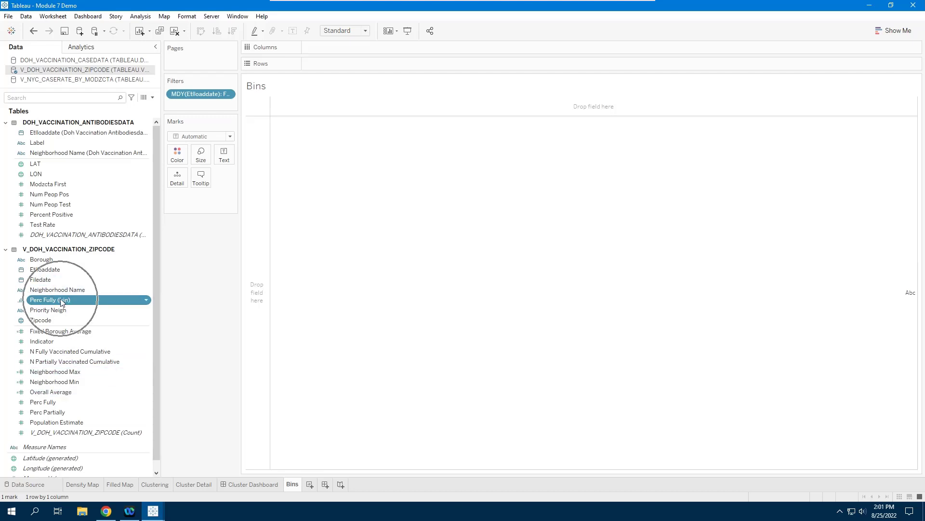
drag(61, 301, 343, 47)
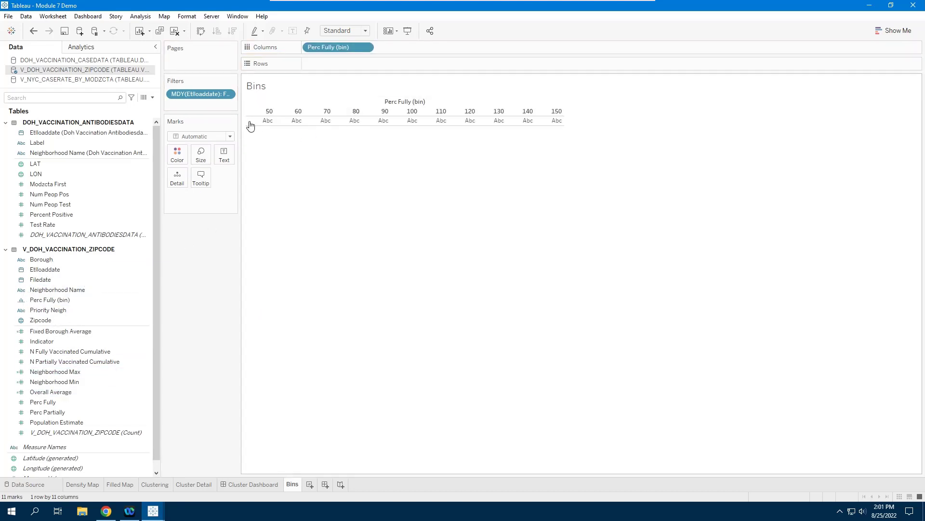
click(84, 138)
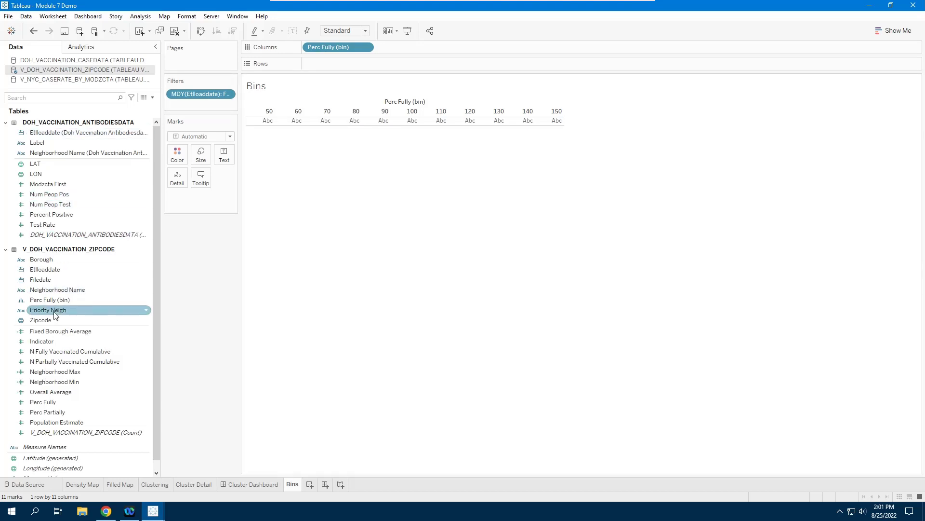
mouse_move(53, 432)
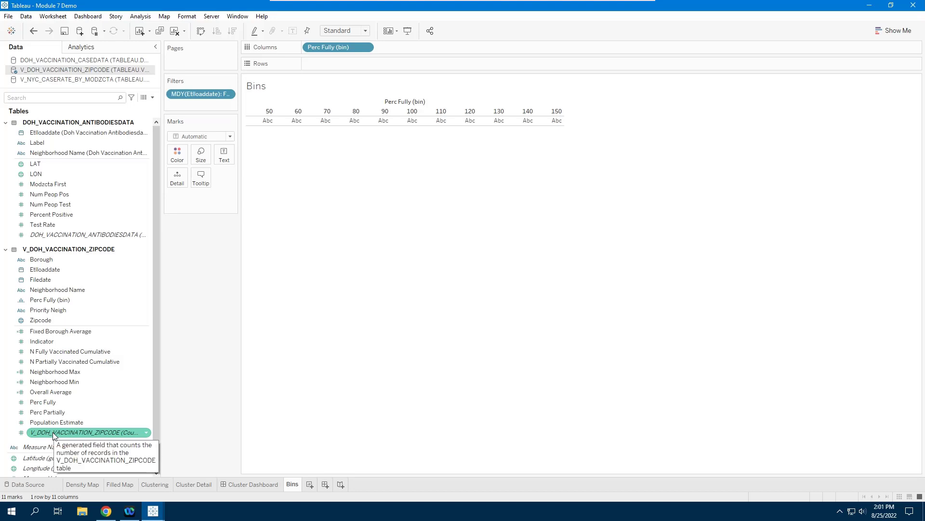
drag(53, 434, 351, 64)
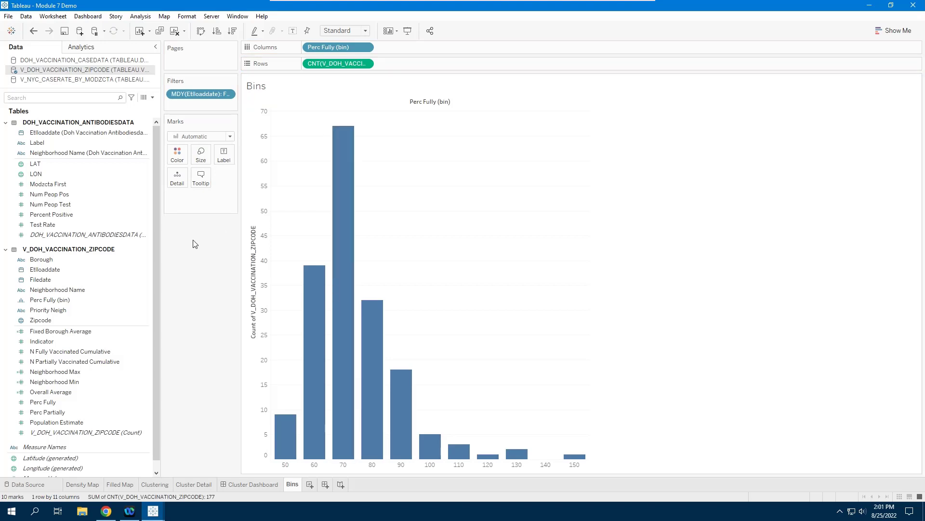
click(224, 159)
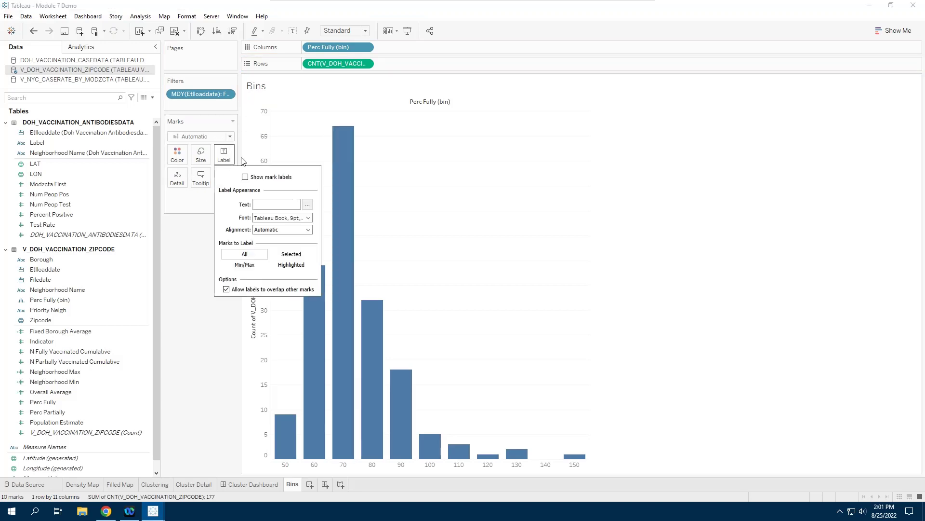
click(245, 177)
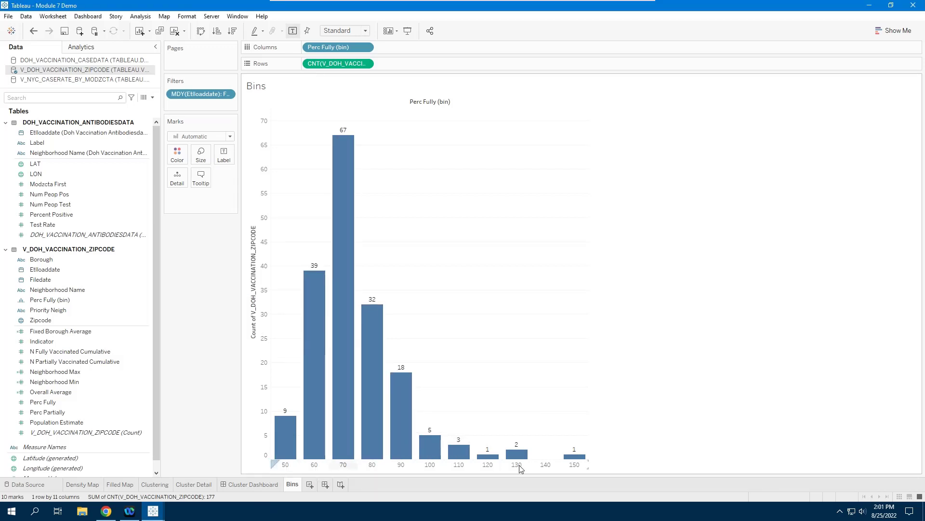
Set the axis aliases of the 50 and 60 bins to "50 - 59.9" and "60 - 69.9".
click(284, 465)
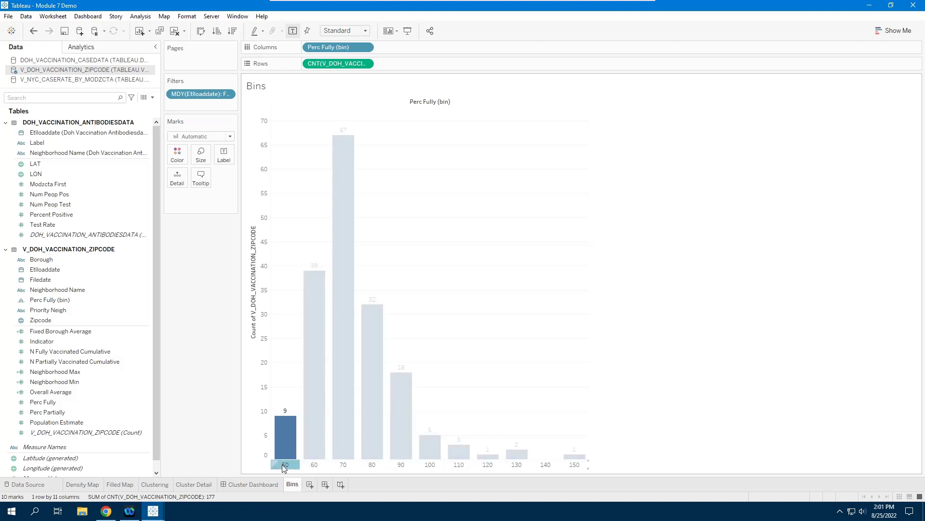
right_click(283, 465)
click(323, 457)
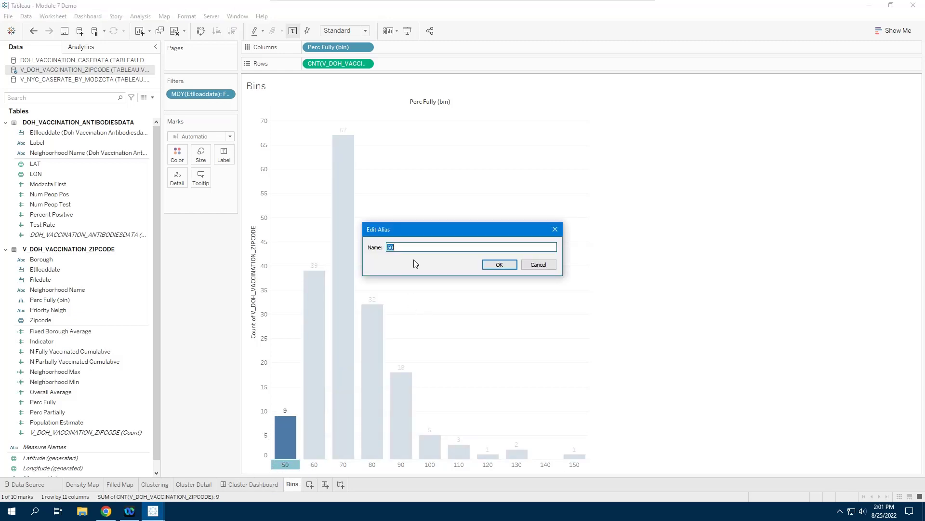
click(414, 246)
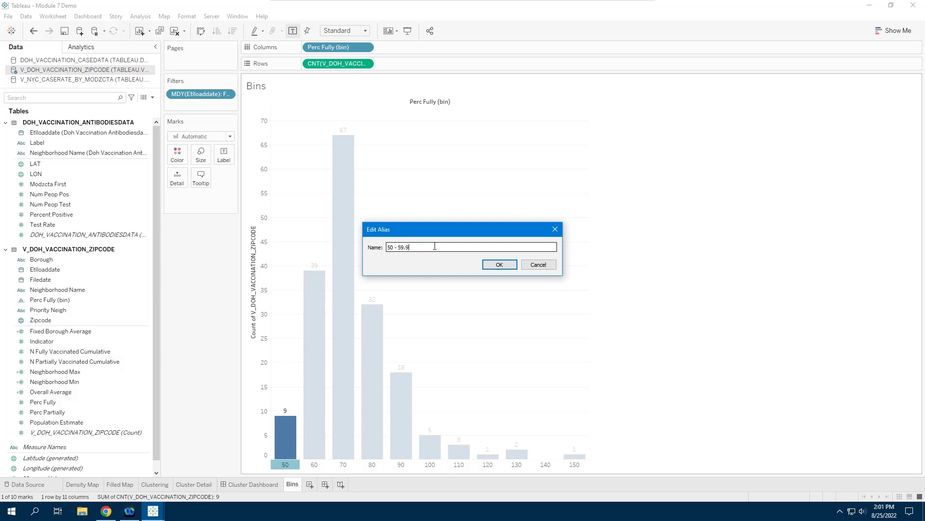
click(499, 265)
right_click(317, 464)
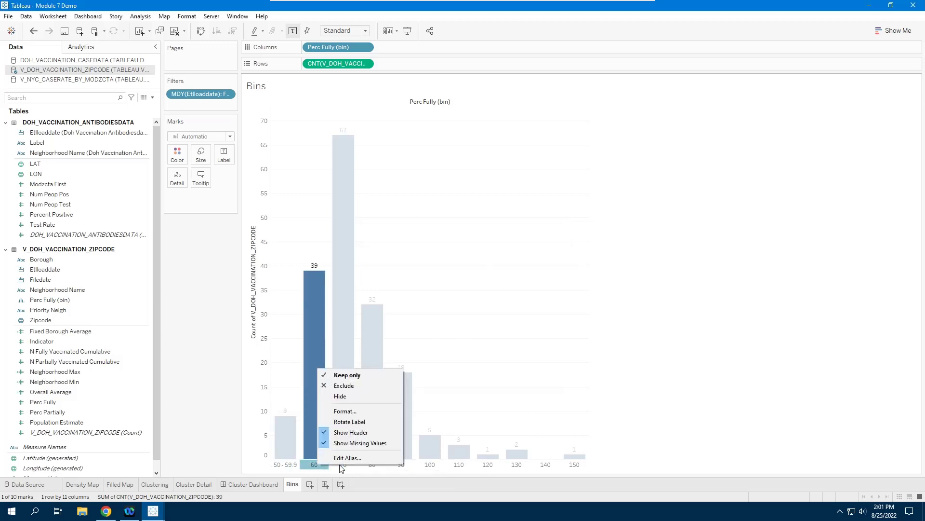
click(347, 457)
text(- 69.9)
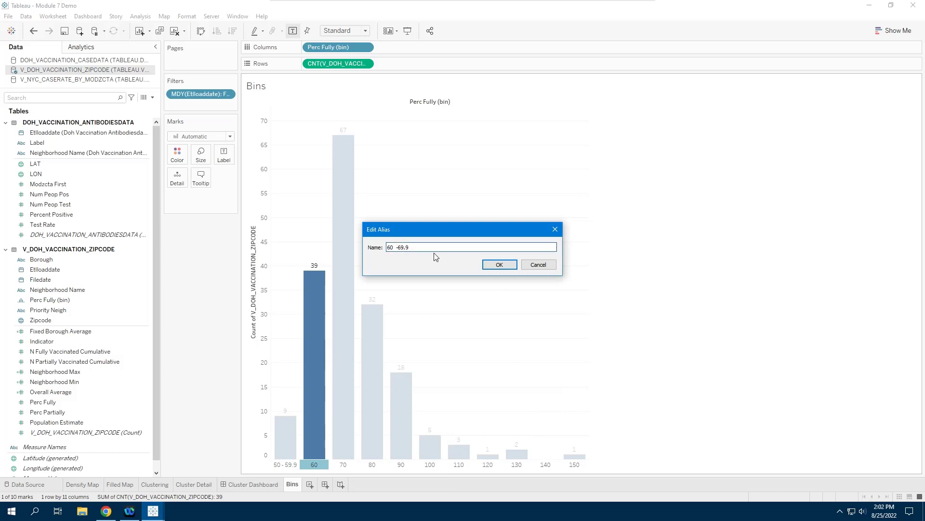
key(Return)
Set the axis aliases of the 70 and 80 bins to "70 - 79.9" and "80 - 89.9".
right_click(343, 464)
click(376, 457)
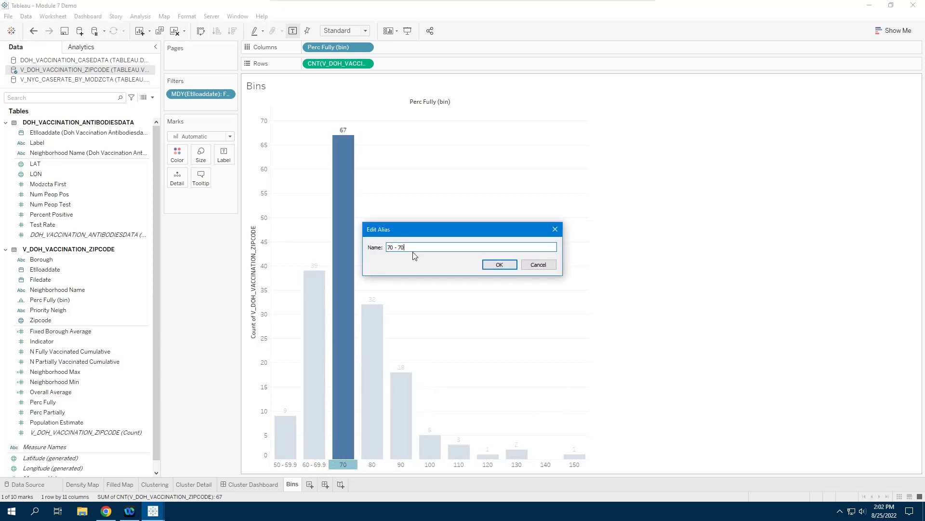
text(- 79.9)
key(Return)
right_click(380, 465)
click(414, 458)
text(8)
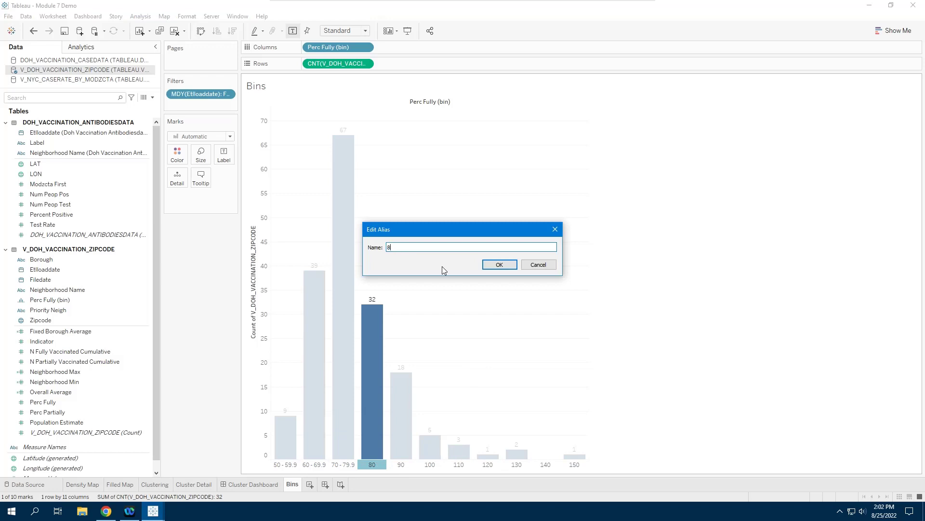
text(0 - 89.9)
key(Return)
Set the axis aliases of the 90 and 100 bins to "90- 99.9" and "100 - 109.9".
right_click(401, 464)
click(431, 457)
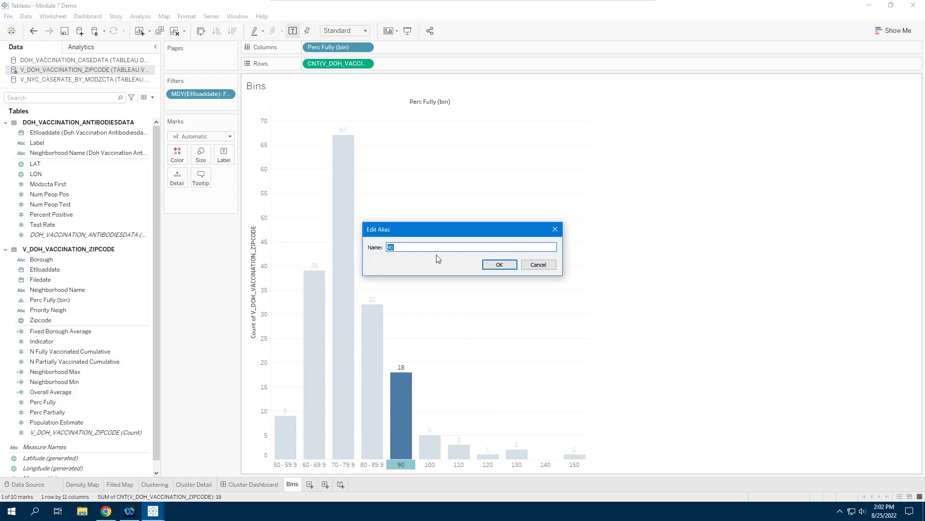
key(Return)
right_click(430, 464)
click(462, 457)
text(100 - 109.9)
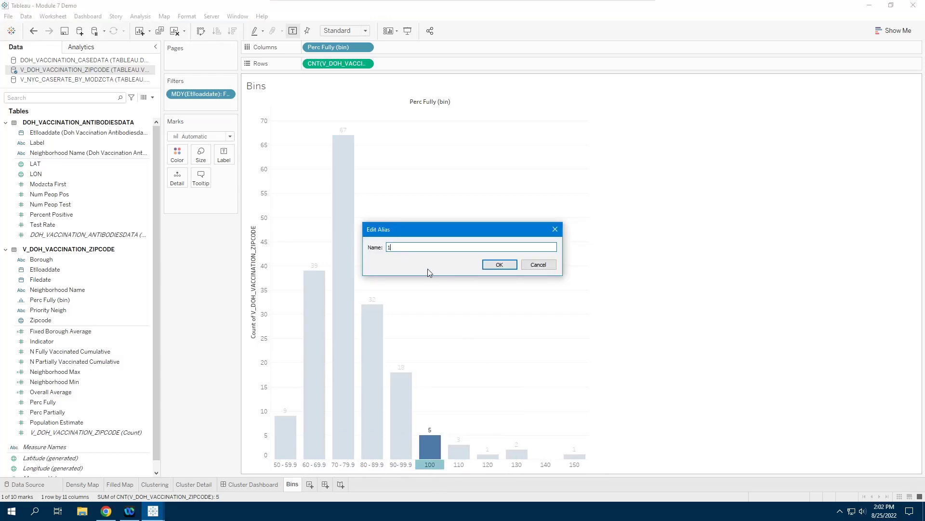
click(500, 265)
Set the axis aliases of the 110 and 120 bins to "110 - 119.9" and "120 -129.9".
right_click(458, 456)
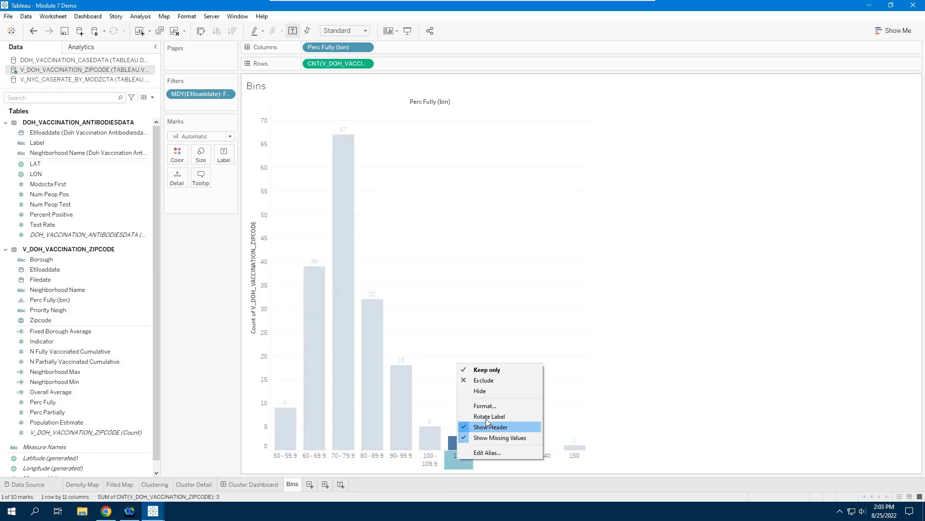
click(490, 454)
text(110 - 119.9)
key(Return)
right_click(489, 456)
click(514, 445)
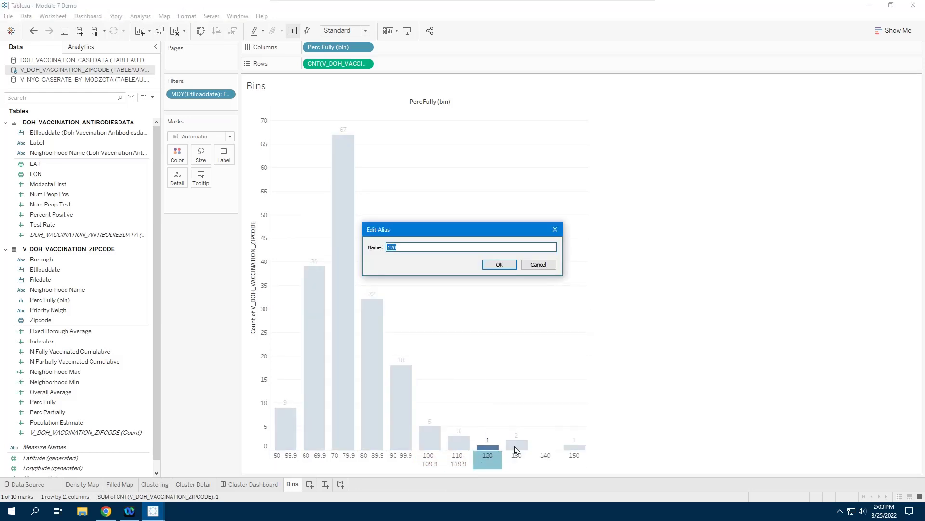
text(120 -129.9)
key(Return)
Set the axis aliases of the 130 and 140 bins to "130 -139.9" and "140 - 149.9".
right_click(519, 463)
click(547, 453)
text(130 -139.9)
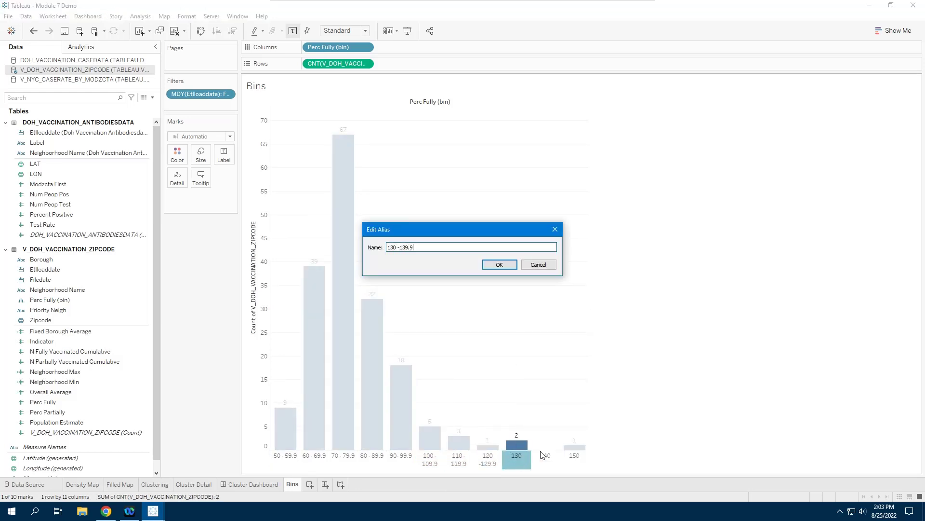
key(Return)
right_click(546, 460)
click(576, 453)
text(140 - 149.9)
click(500, 265)
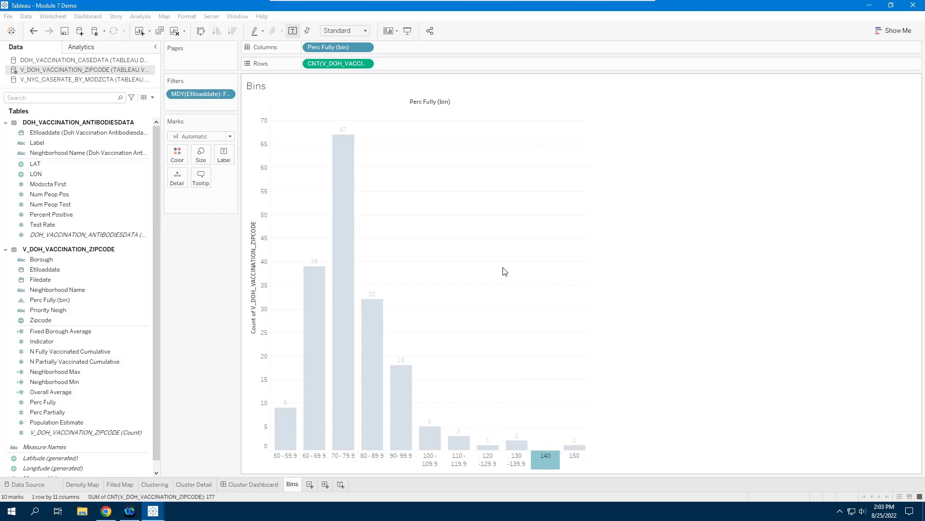
Set the alias of the 150 bin to "150+" and widen the chart so each bin label fits on one line.
right_click(575, 457)
click(552, 397)
text(150+)
click(494, 264)
click(610, 466)
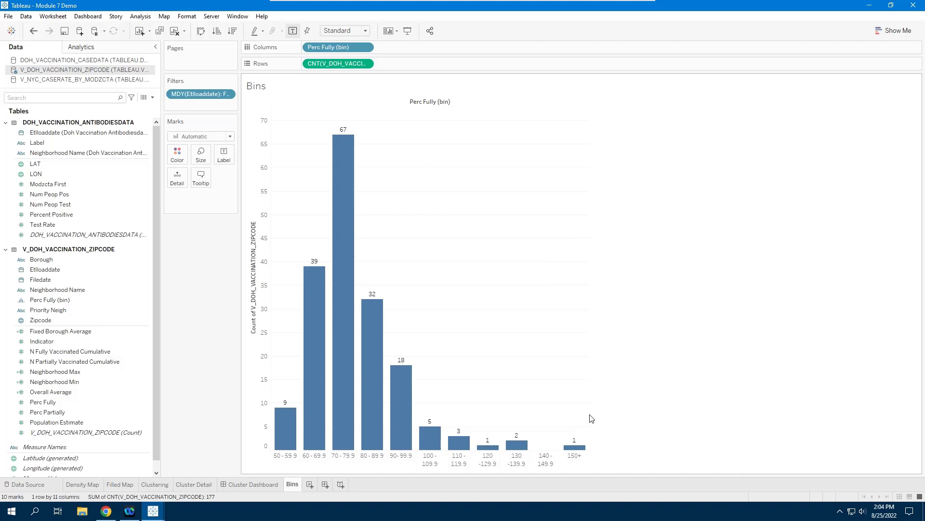
drag(591, 416, 625, 417)
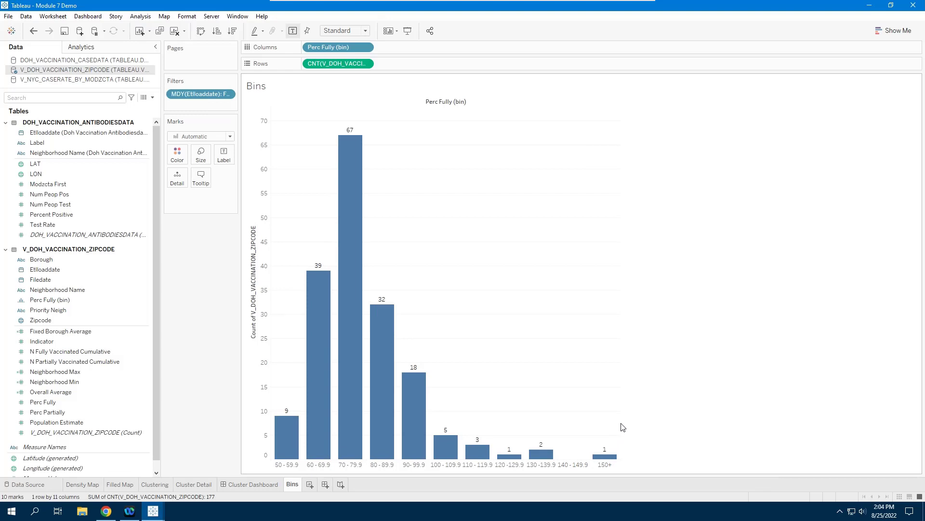
Widen the histogram a little more and set the sheet's grid lines to None.
drag(622, 427, 702, 406)
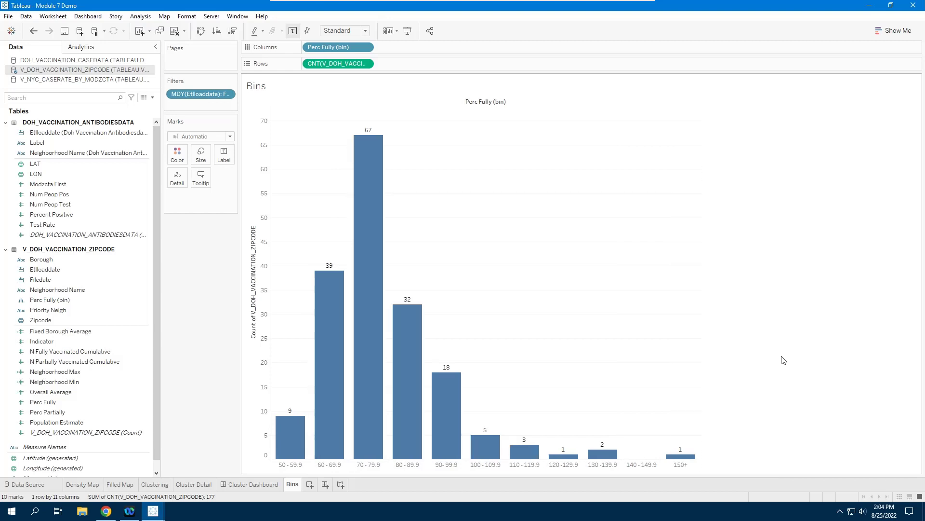
right_click(540, 233)
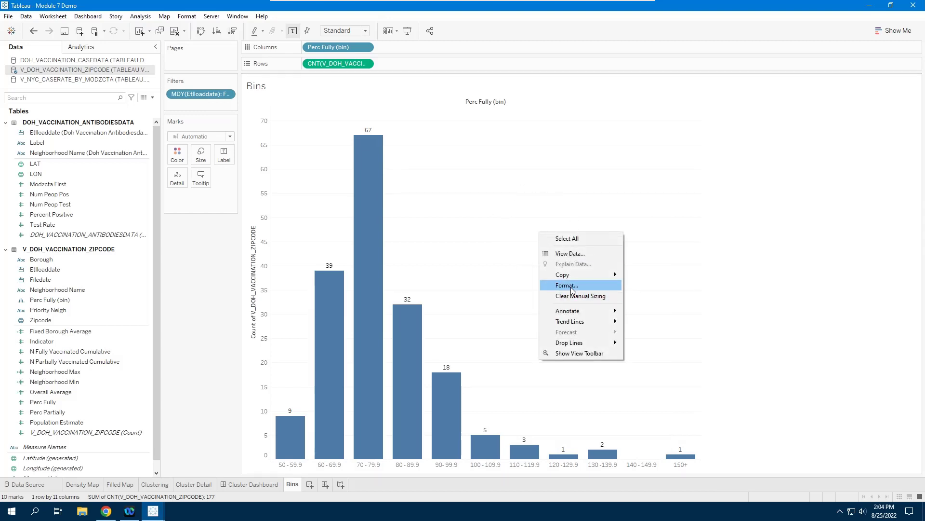
click(568, 286)
click(58, 64)
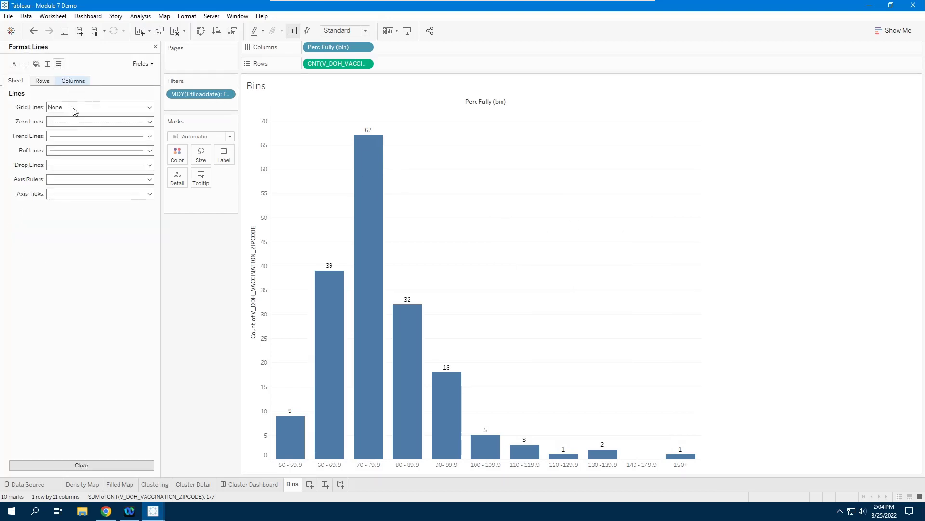
click(75, 108)
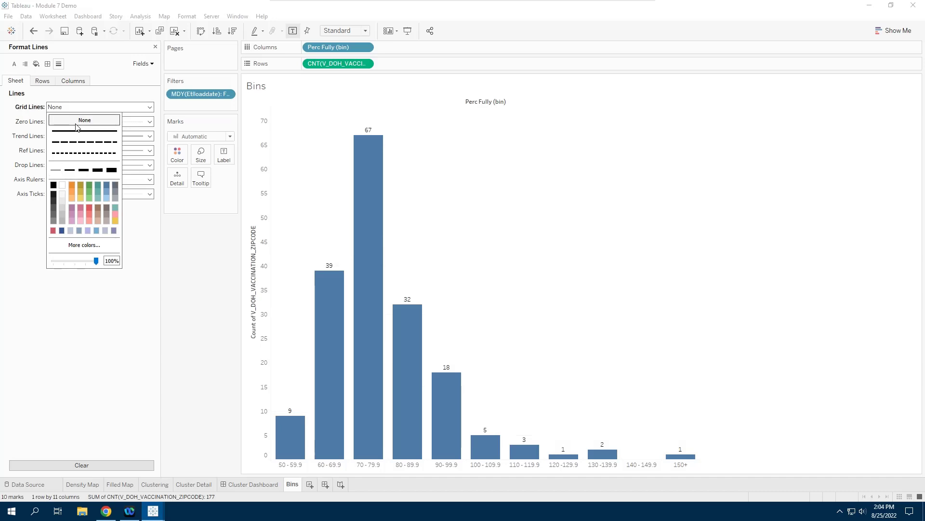
Hide the vertical count axis header and the Perc Fully (bin) column field label, and close the line formatting.
right_click(255, 230)
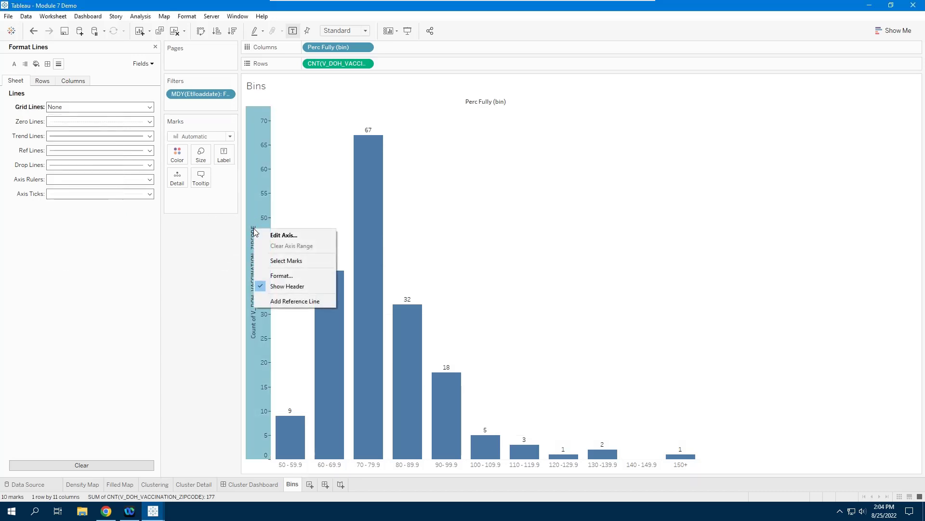
click(283, 286)
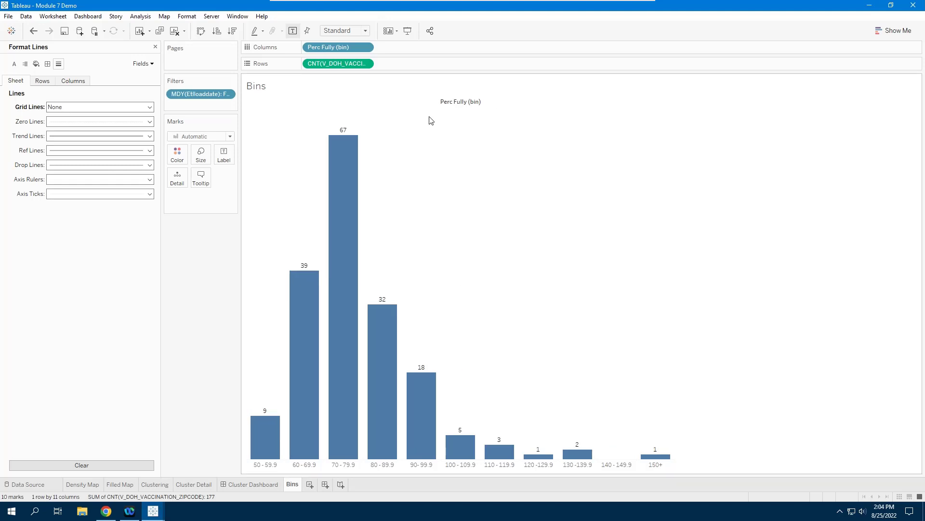
right_click(454, 103)
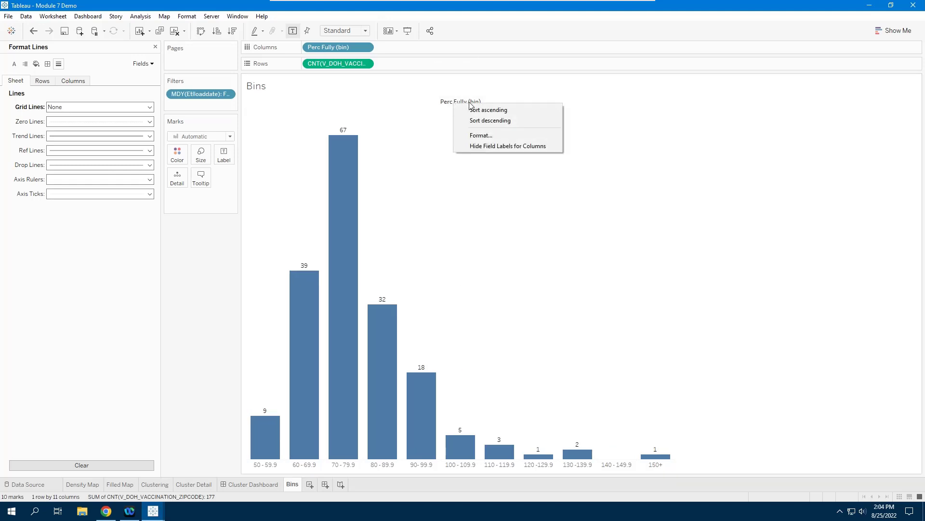
click(492, 147)
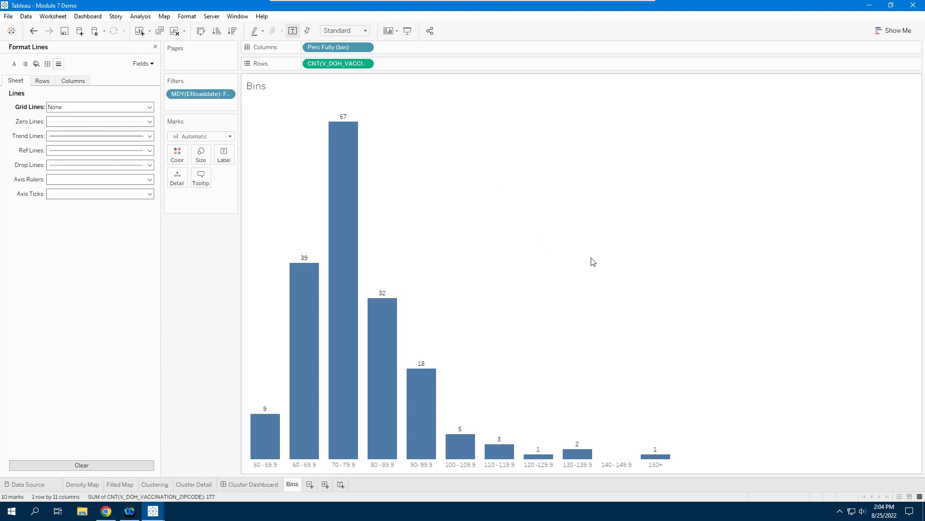
click(155, 47)
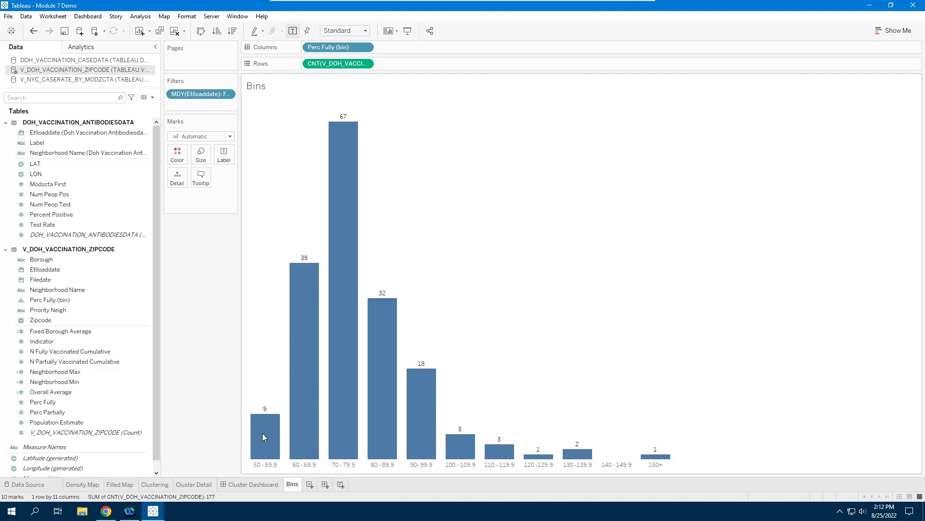
Insert the Filled Map sheet into the bars' tooltip below the existing count field.
mouse_move(261, 441)
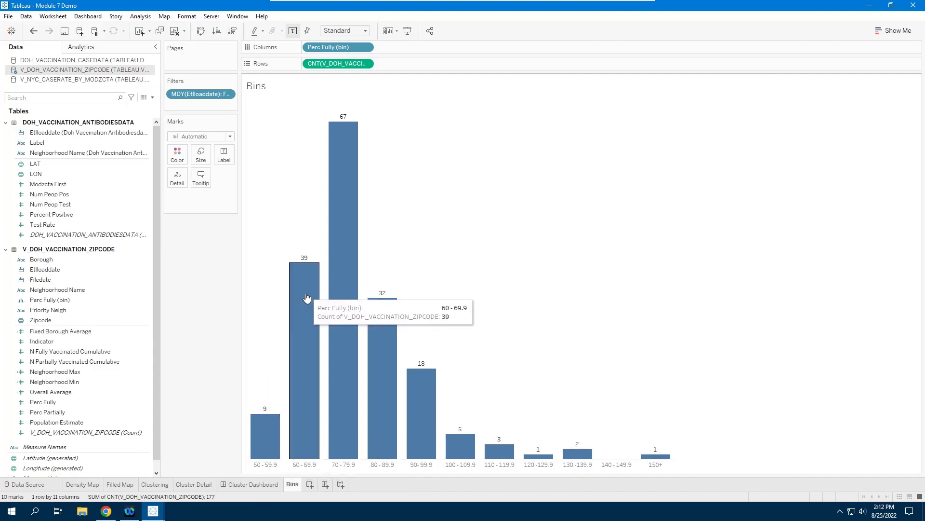
mouse_move(351, 228)
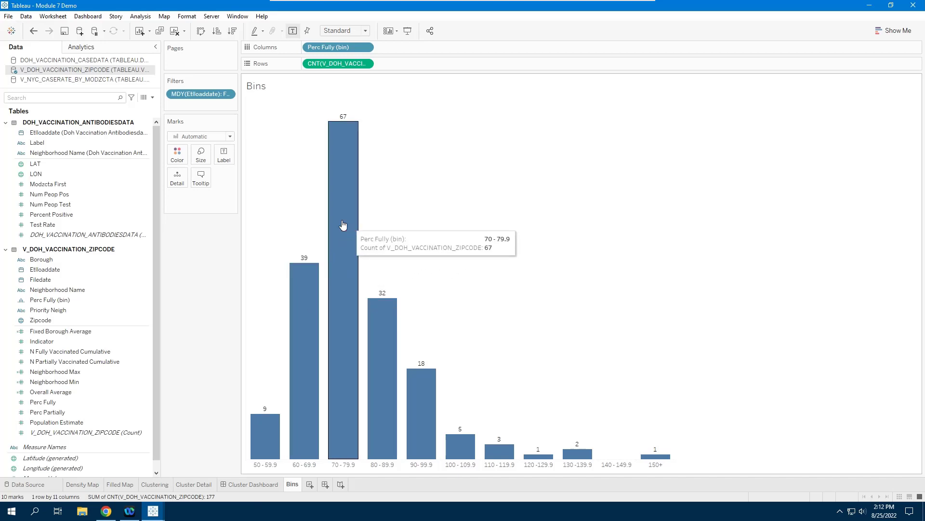
click(207, 182)
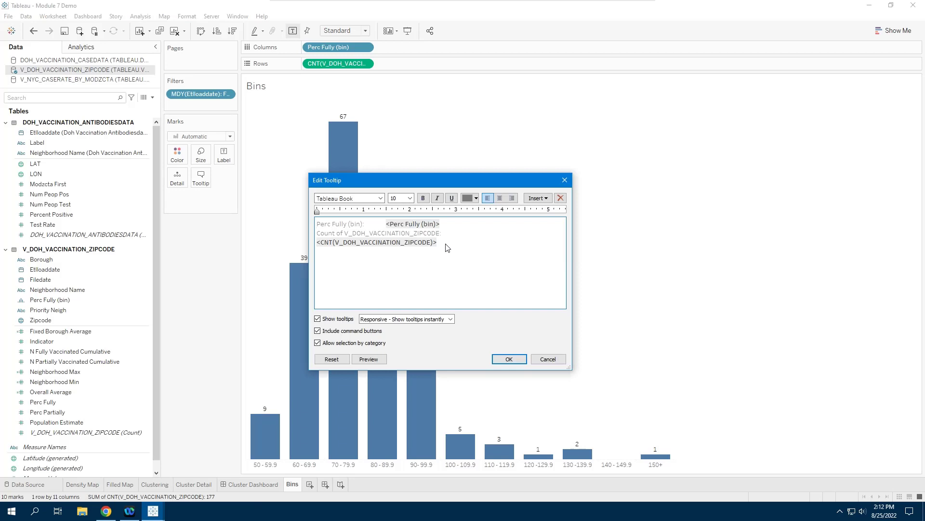
click(448, 247)
click(547, 198)
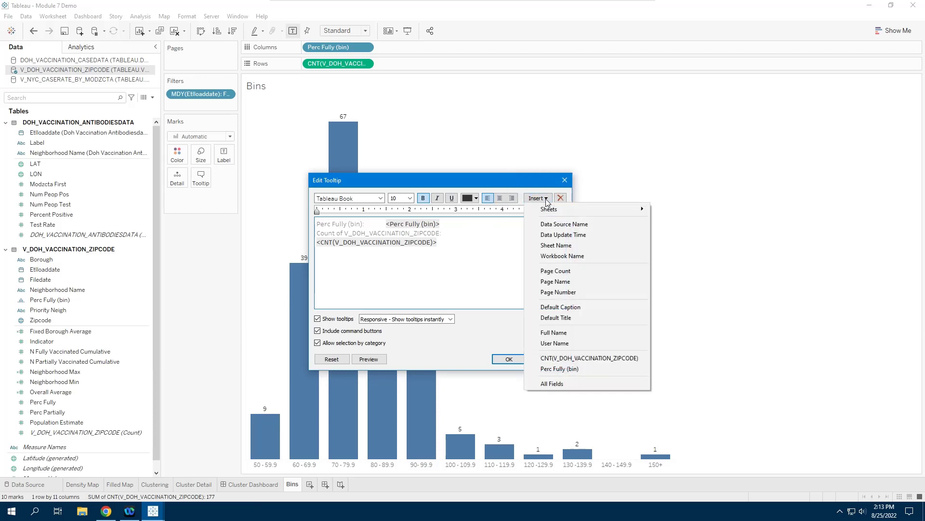
click(579, 209)
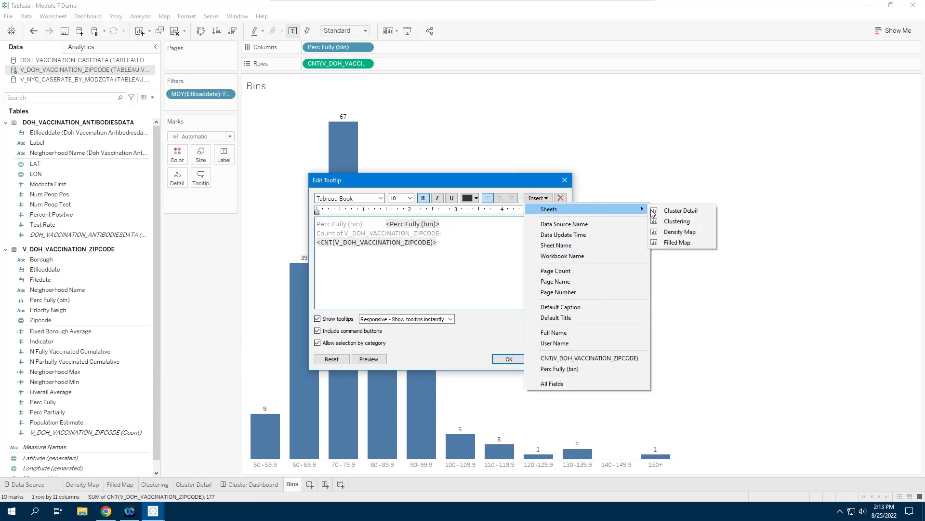
click(679, 242)
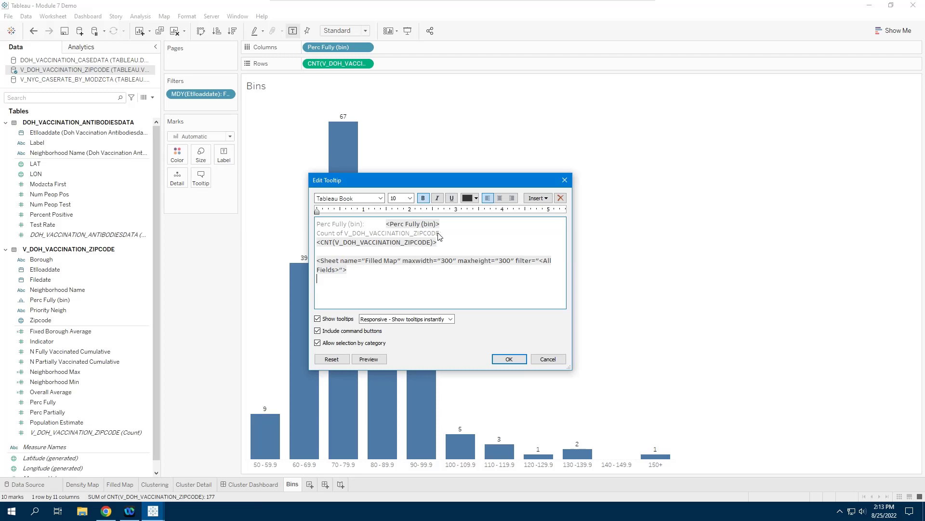
Change the tooltip's count caption to "Count of Neighborhoods:" and apply the tooltip edits.
drag(439, 237, 339, 236)
text(of)
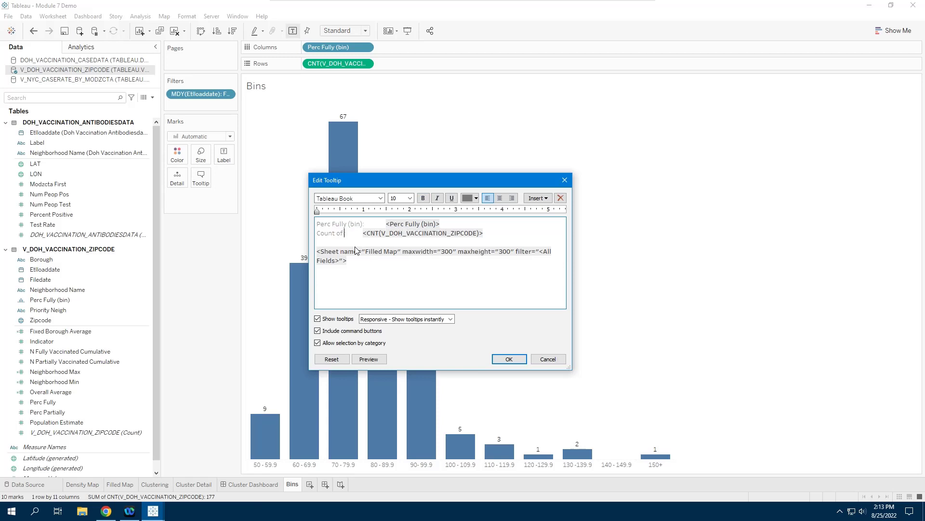
text( Neighborho)
text(ods:)
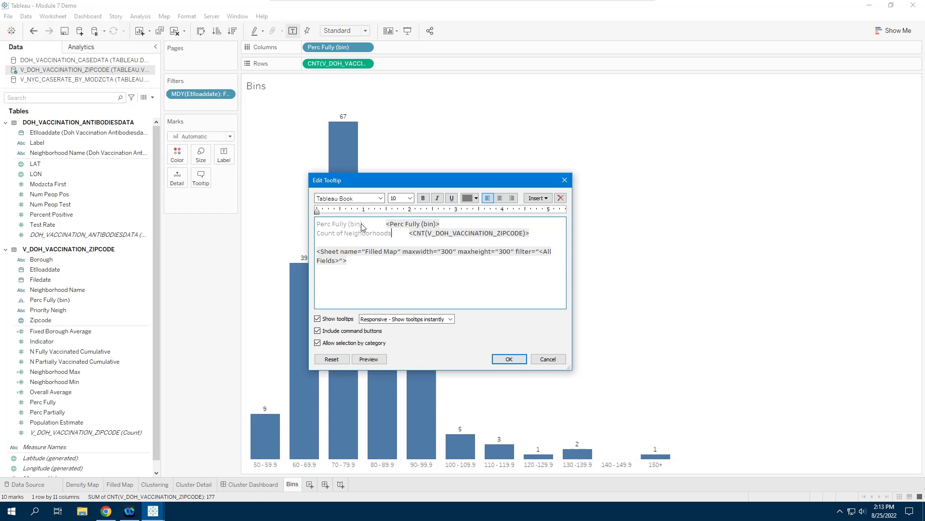
click(509, 359)
click(508, 360)
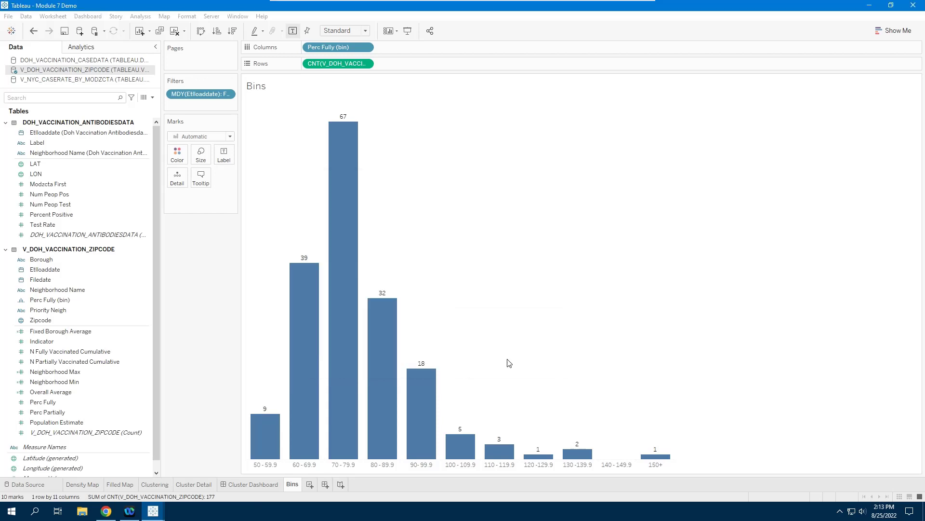
Examine the map tooltips of several histogram bars and the group of bars from 100 percent upward.
click(351, 160)
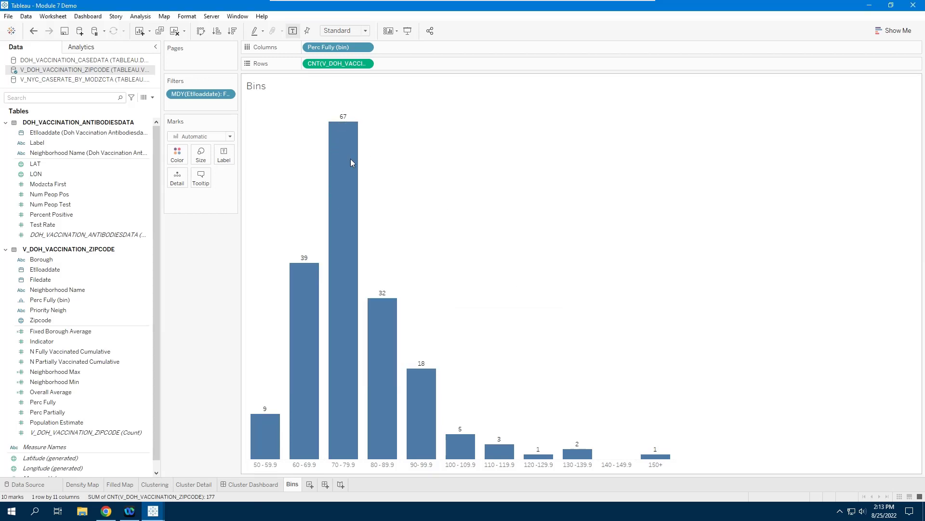
mouse_move(350, 158)
mouse_move(268, 433)
mouse_move(578, 457)
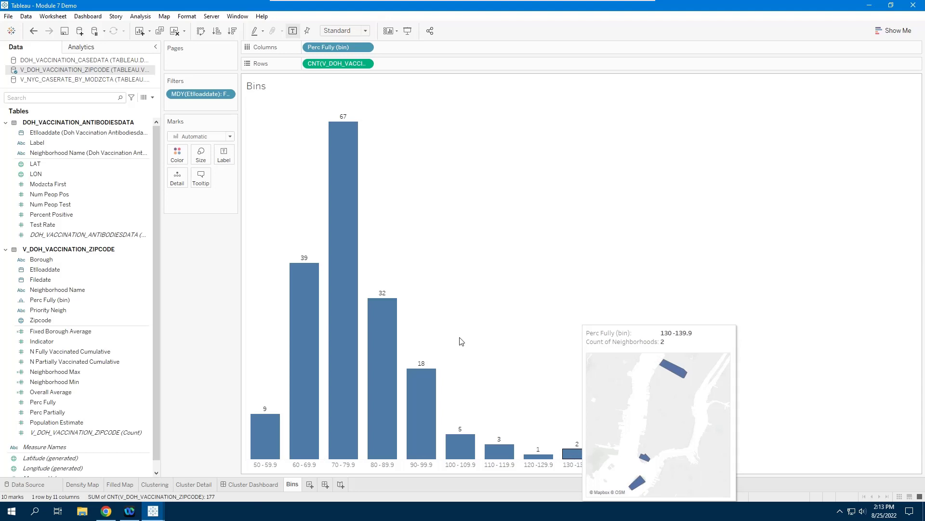
mouse_move(420, 394)
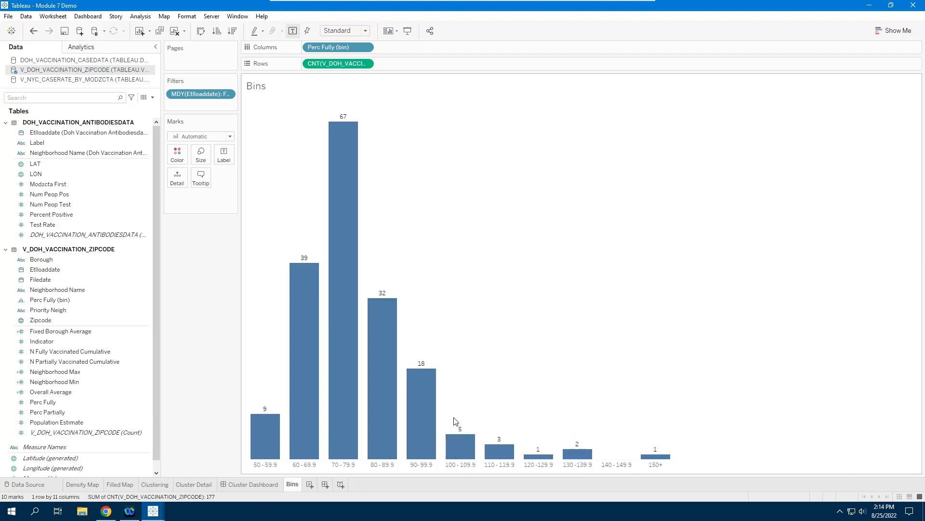
drag(448, 418, 683, 449)
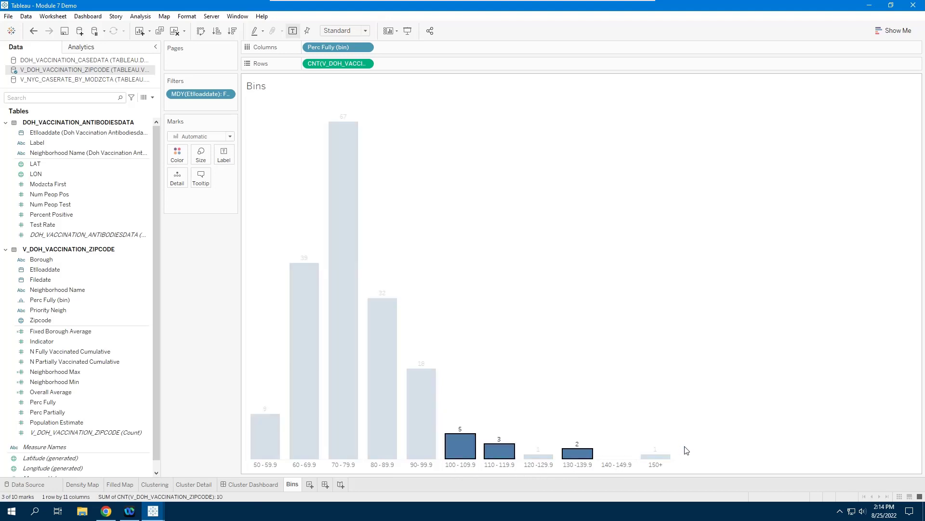
click(700, 423)
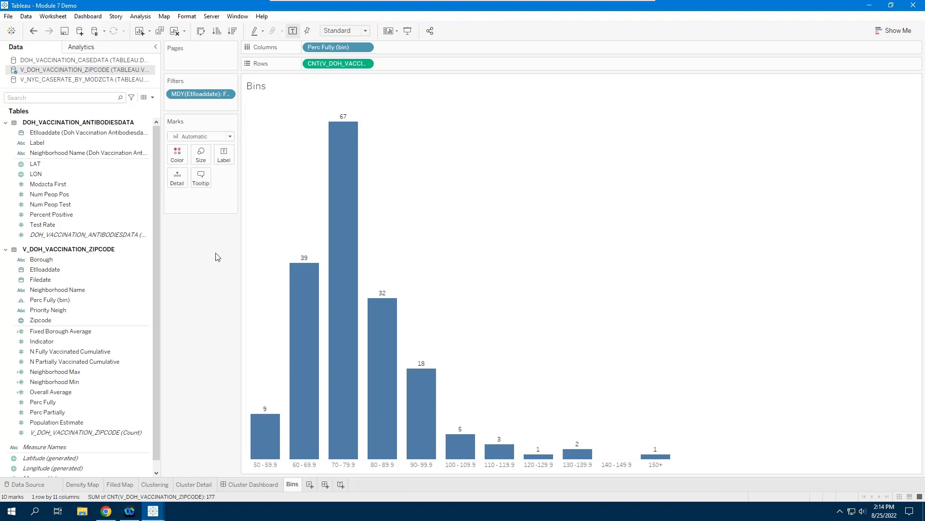
Review the bin size settings of the Perc Fully (bin) field without changing them.
click(58, 299)
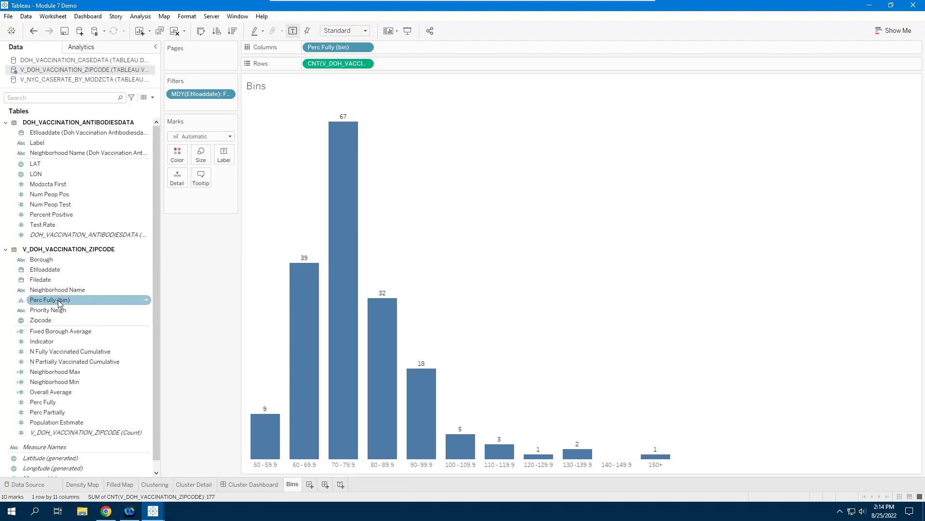
right_click(58, 300)
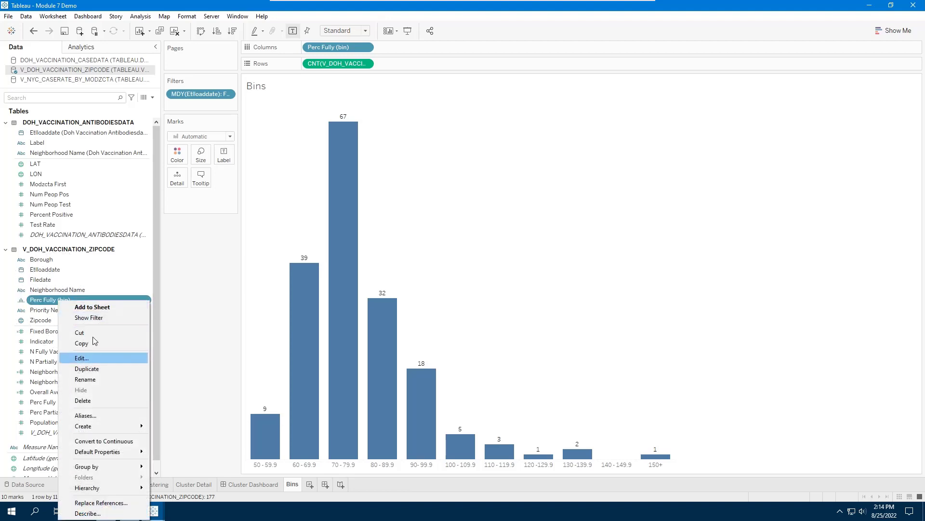
click(90, 358)
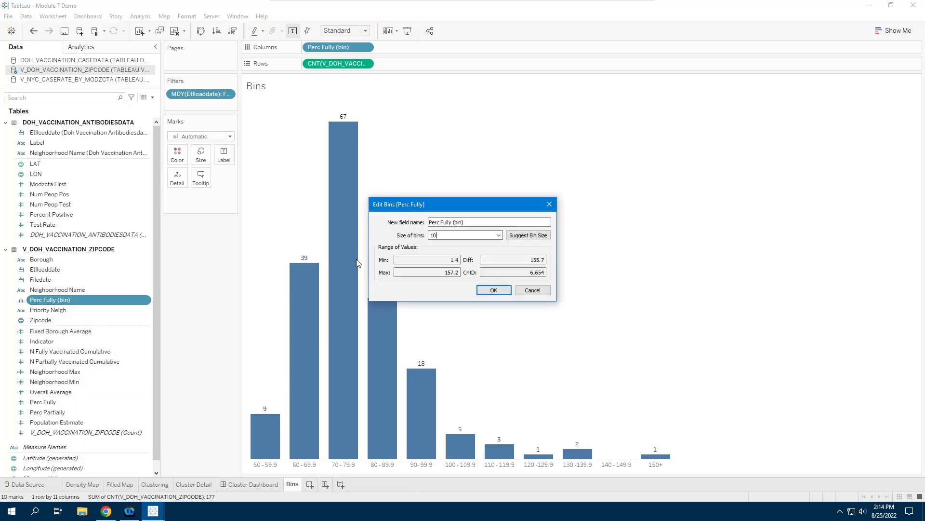
click(533, 290)
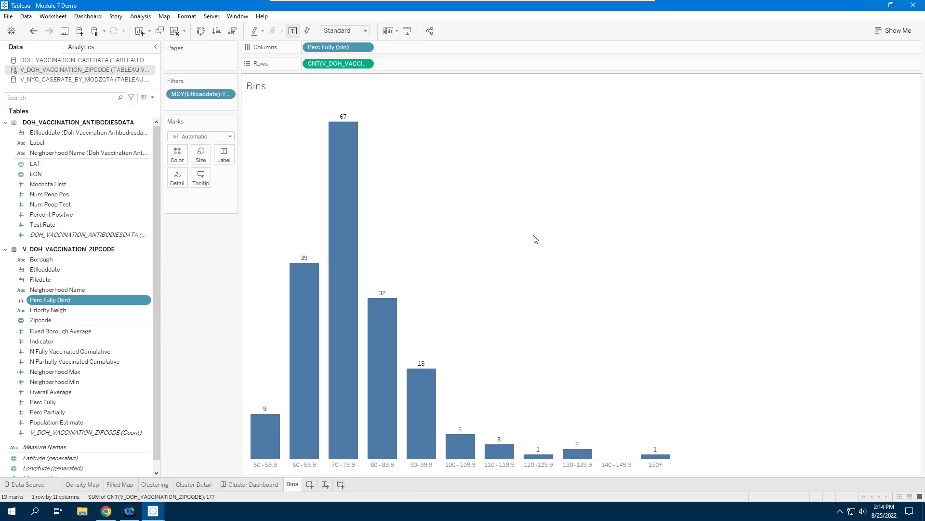